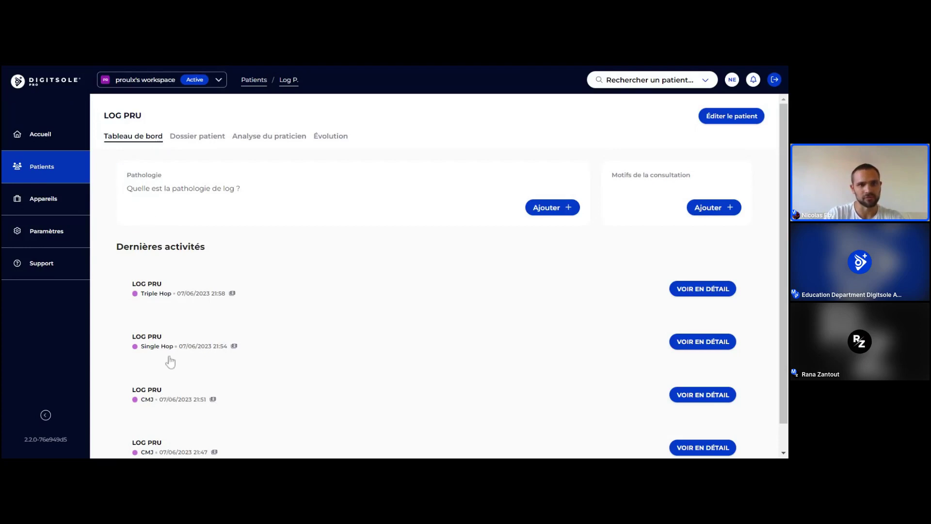
Open the CMJ analysis recorded on 07/06/2023 at 21:47 from the patient's latest activities.
scroll(170, 361, down, 1)
scroll(170, 361, down, 1)
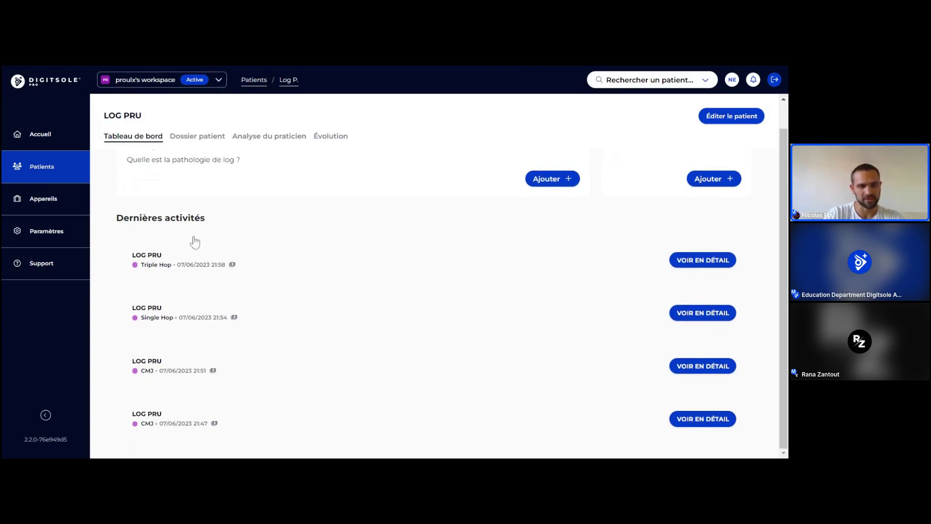
scroll(187, 383, up, 2)
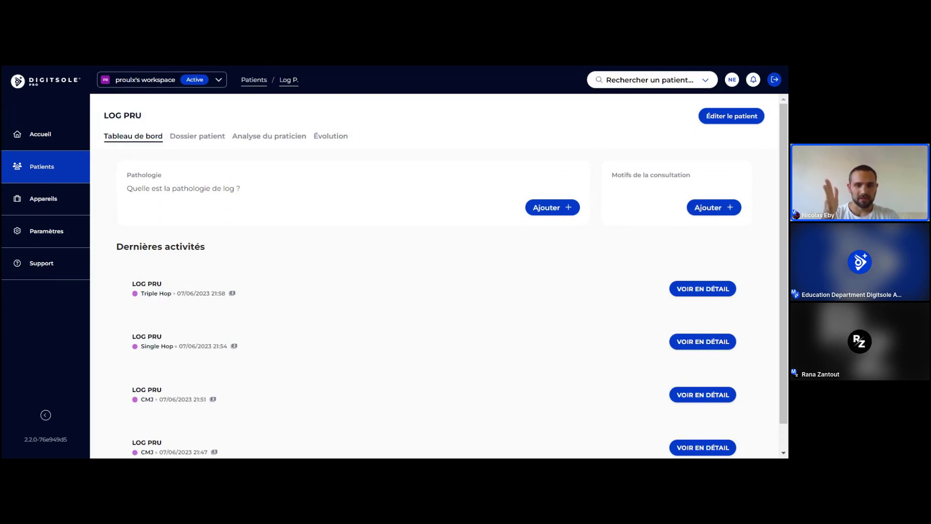
scroll(434, 291, down, 2)
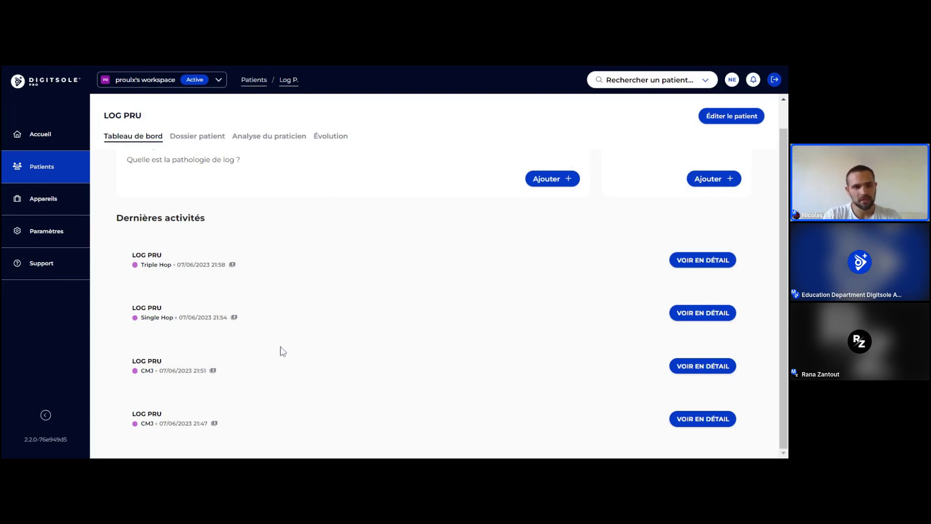
click(166, 428)
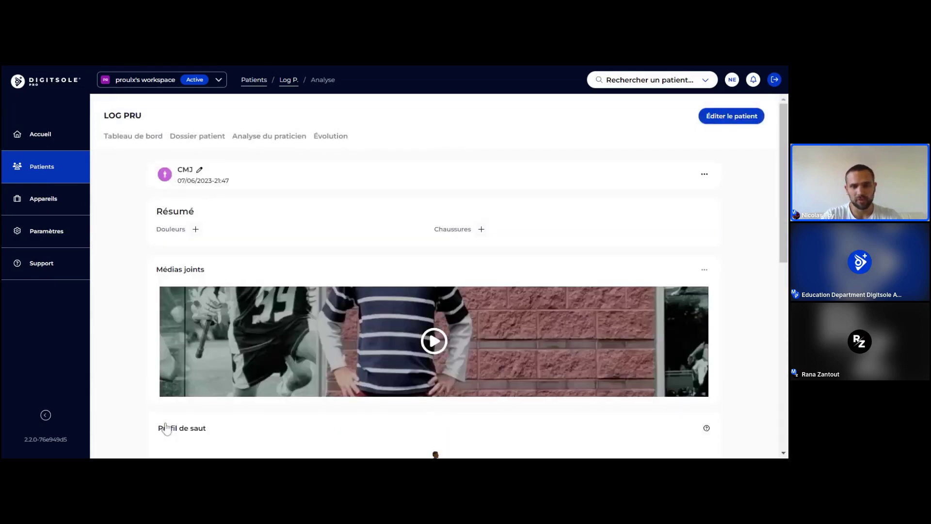
Play the CMJ analysis's attached jump video in full screen from its beginning and pause it before the jump.
scroll(110, 284, down, 1)
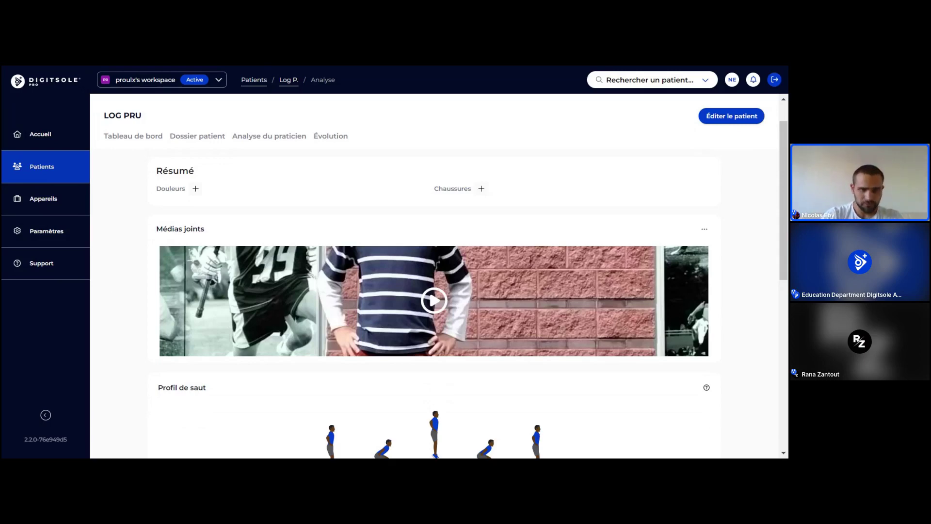
click(438, 312)
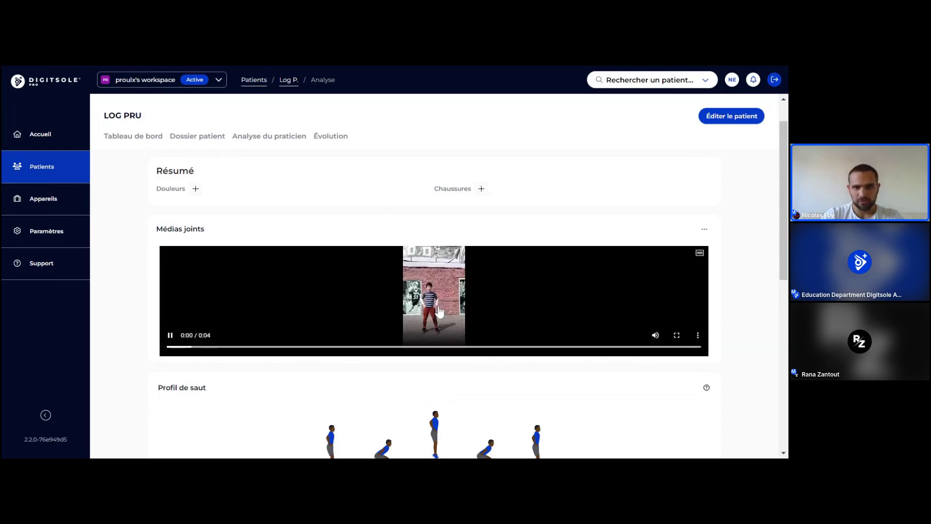
click(677, 335)
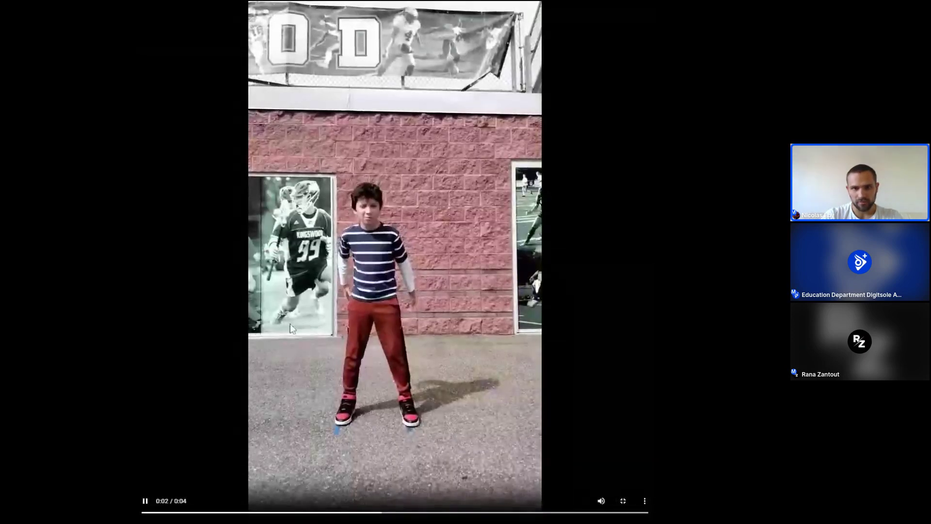
click(145, 512)
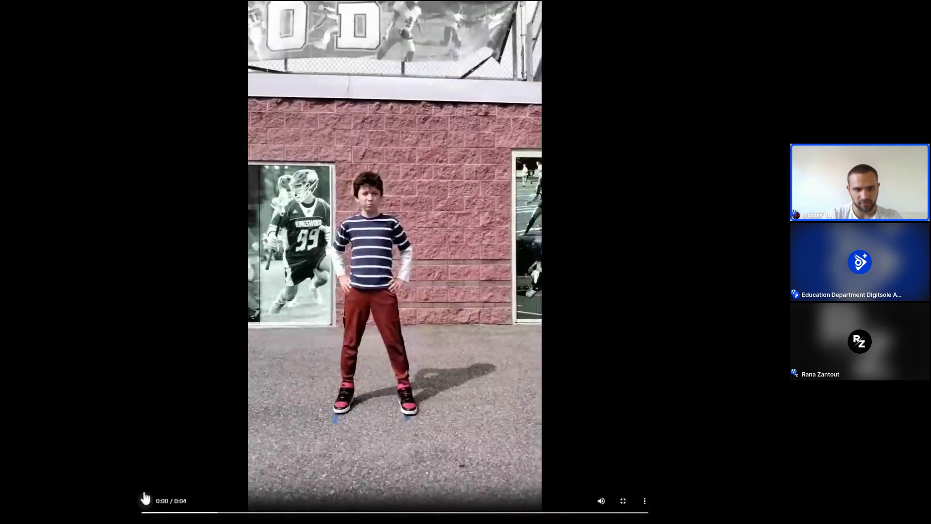
click(145, 500)
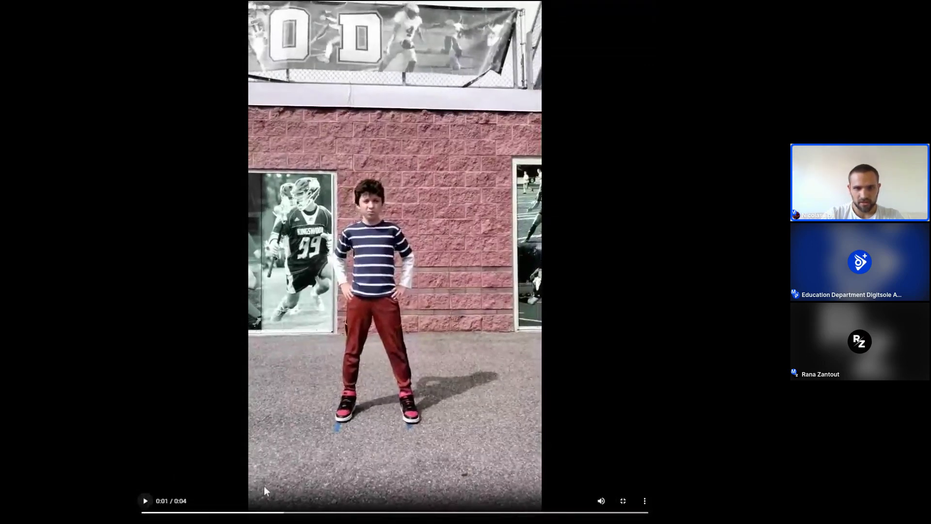
Set the jump video's playback speed to 0.75.
click(645, 502)
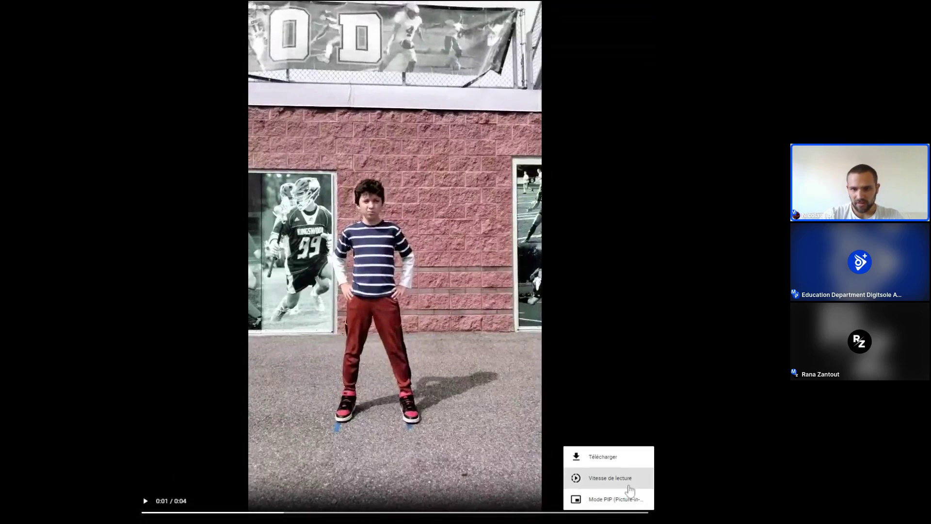
click(623, 481)
click(605, 443)
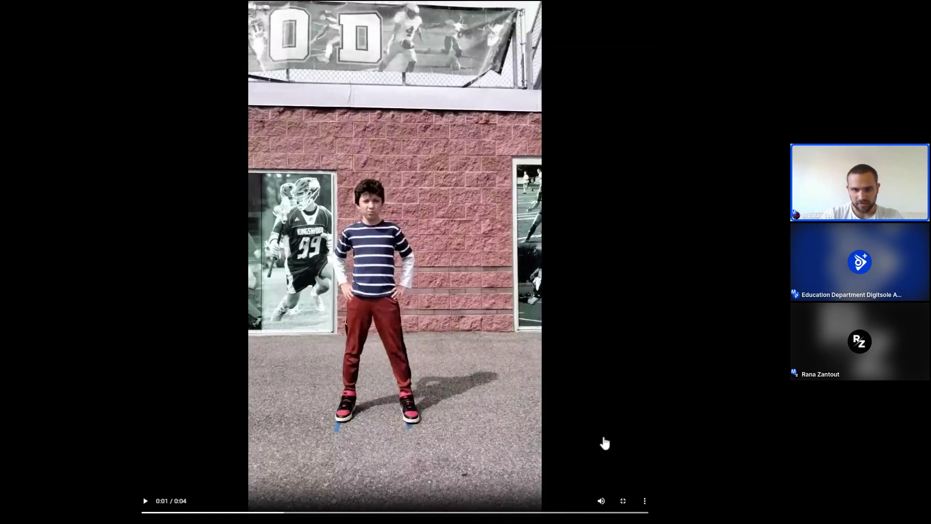
Reduce the jump video's playback speed to 0.5.
click(644, 501)
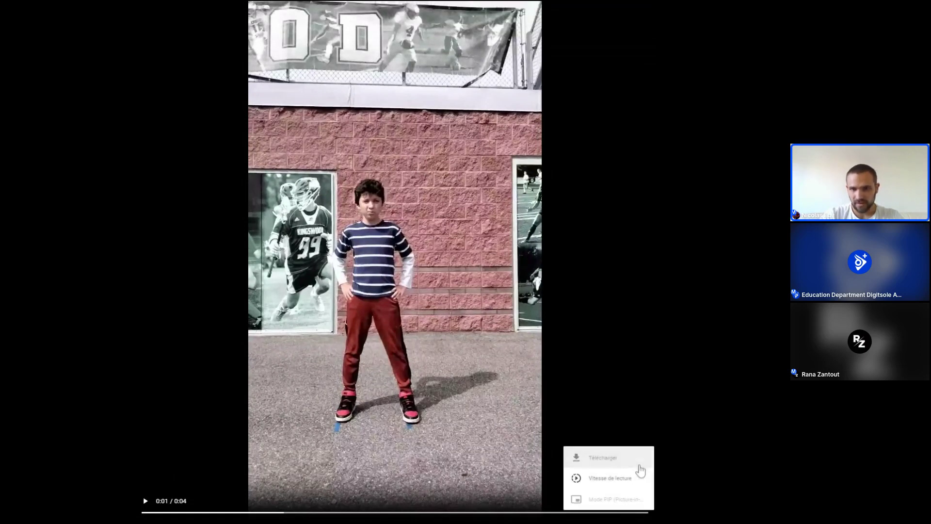
click(611, 481)
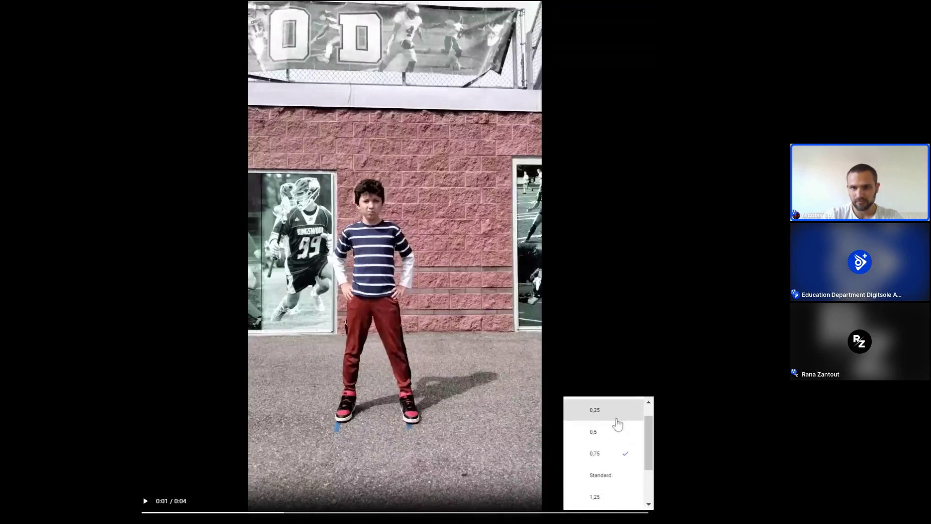
click(617, 431)
Replay the jump video in slow motion to examine the take-off and landing, and pause it.
click(264, 419)
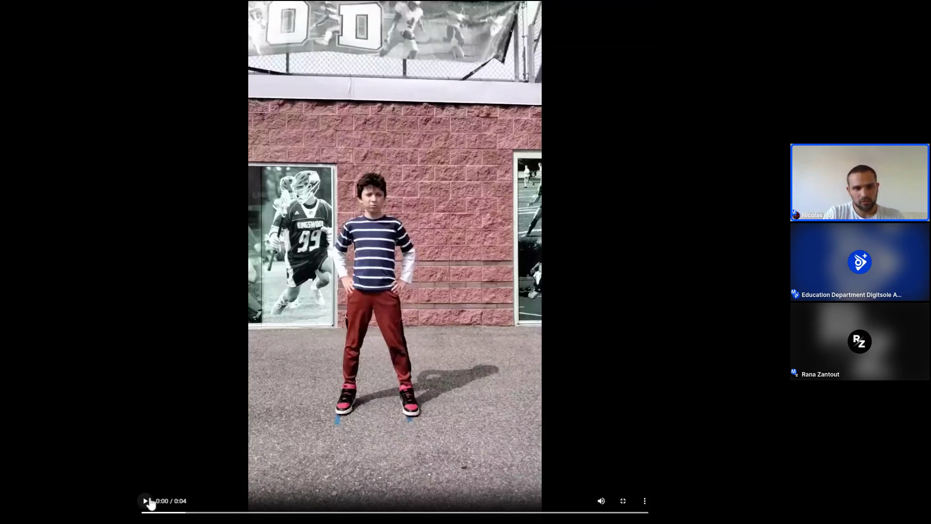
click(147, 502)
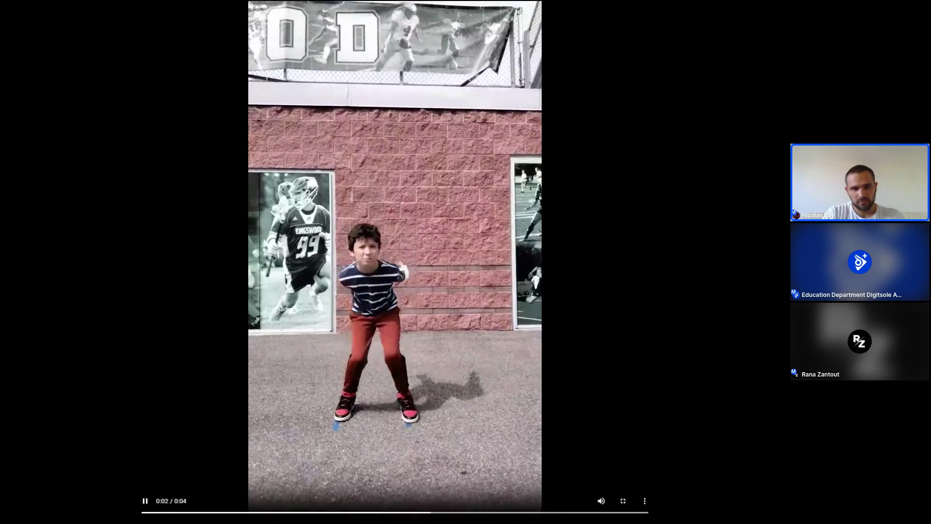
click(145, 502)
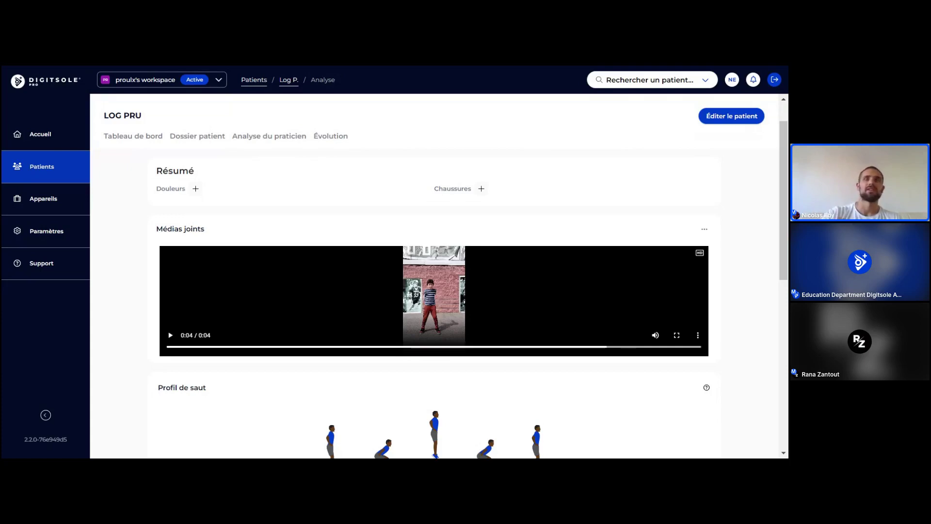
Review the left and right flight times and the jump height in the Profil de saut section.
scroll(434, 276, down, 2)
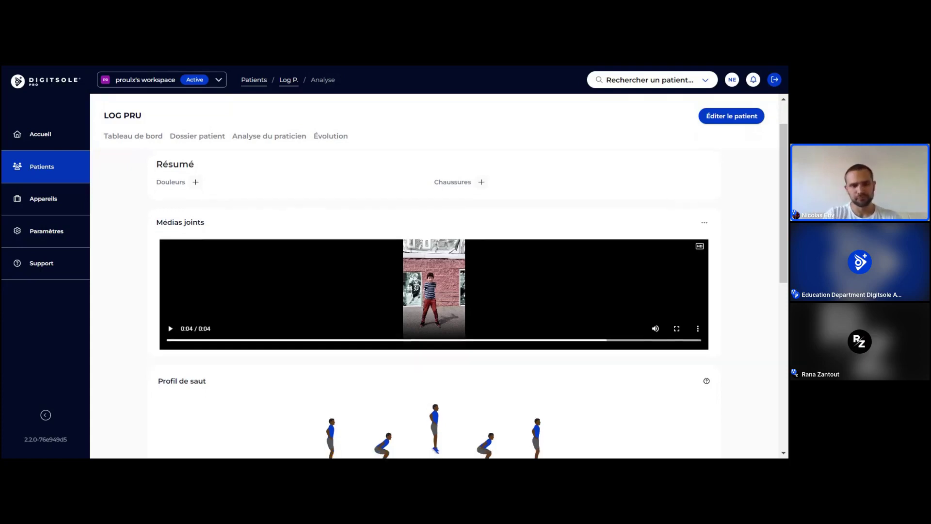
scroll(434, 301, down, 3)
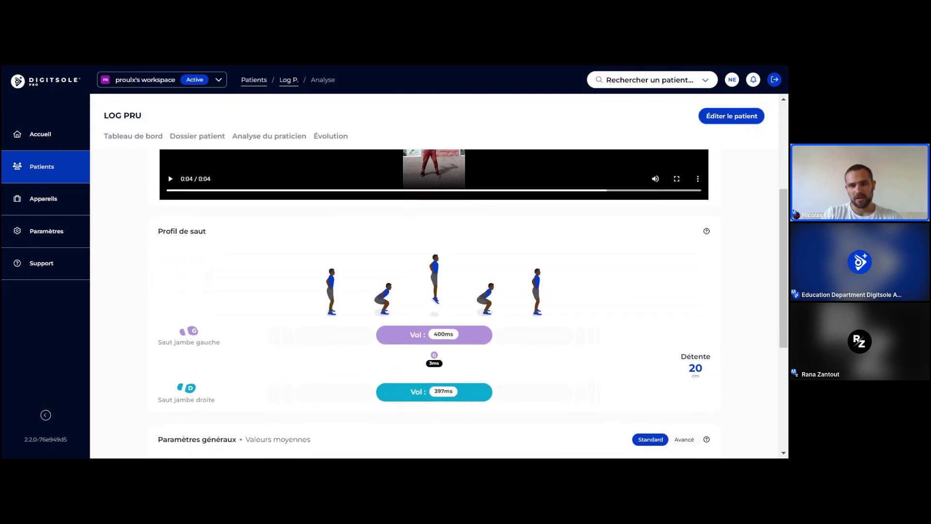
scroll(434, 303, down, 1)
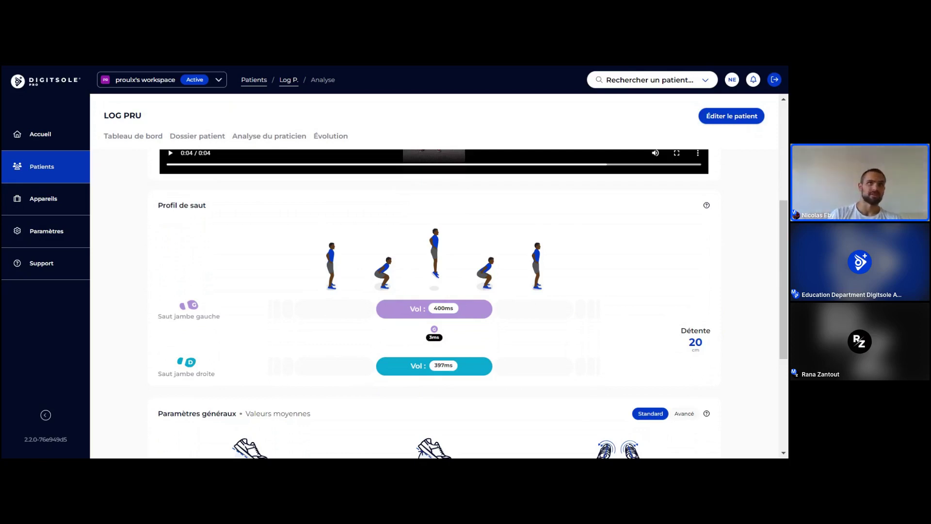
scroll(434, 303, down, 1)
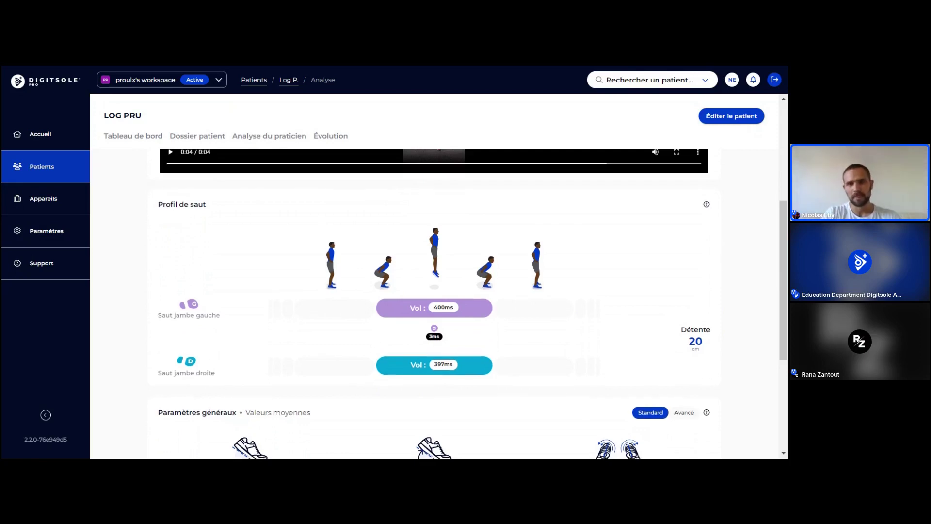
Switch Paramètres généraux to the Avancé view and examine the left and right take-off, landing and contact stability parameters.
scroll(573, 325, down, 1)
scroll(573, 324, down, 1)
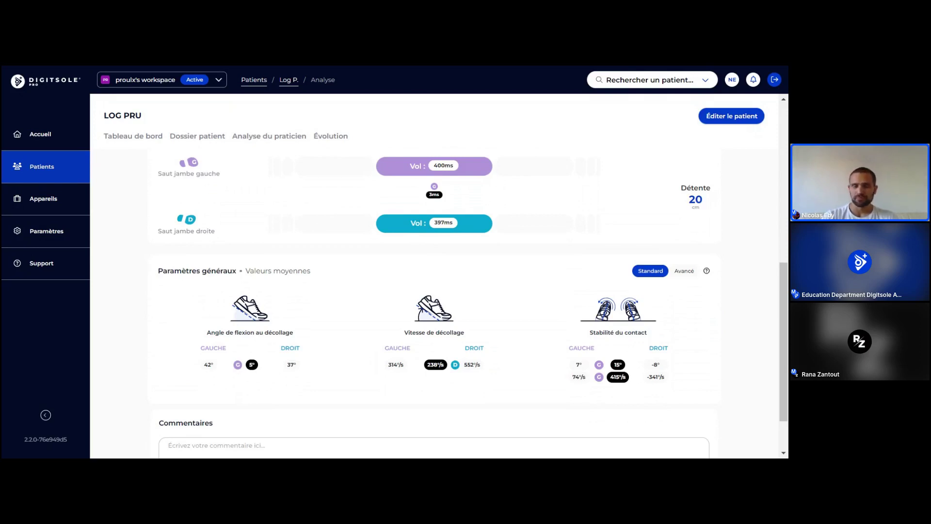
click(684, 270)
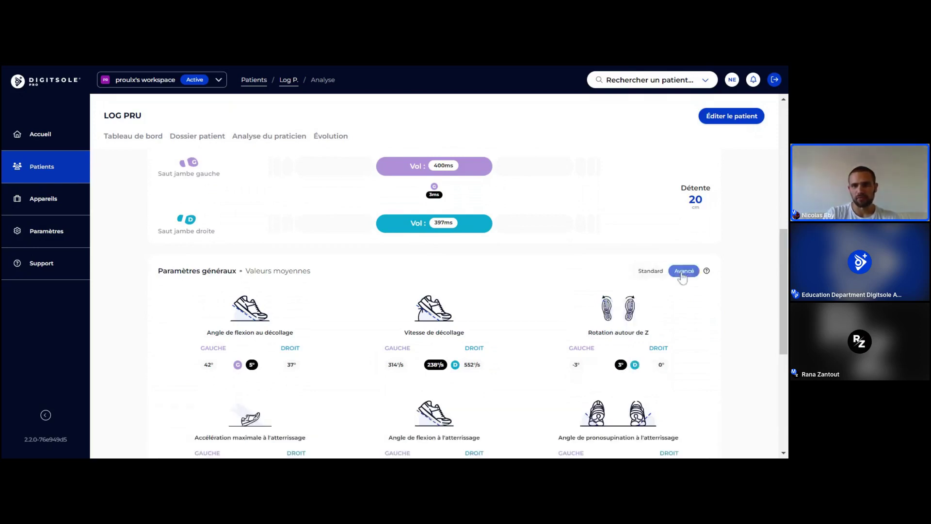
scroll(518, 281, down, 1)
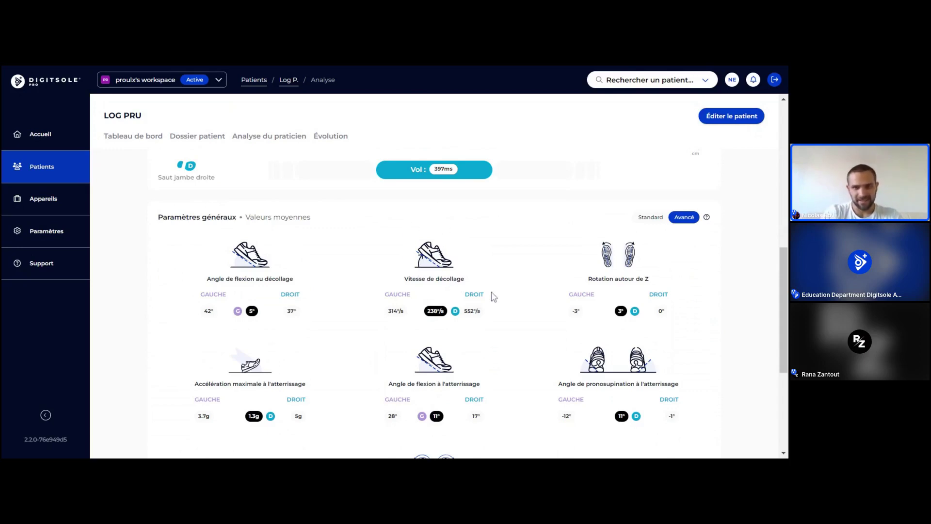
scroll(601, 277, down, 1)
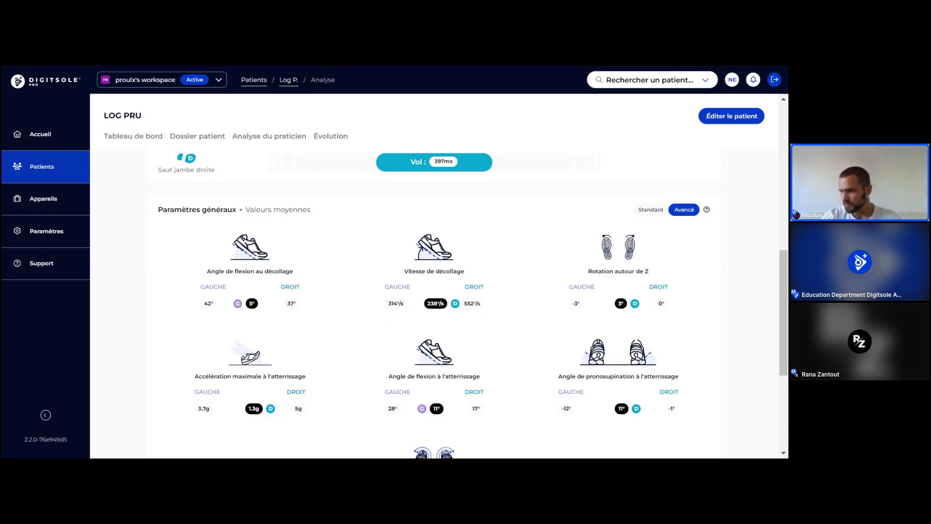
scroll(308, 353, down, 1)
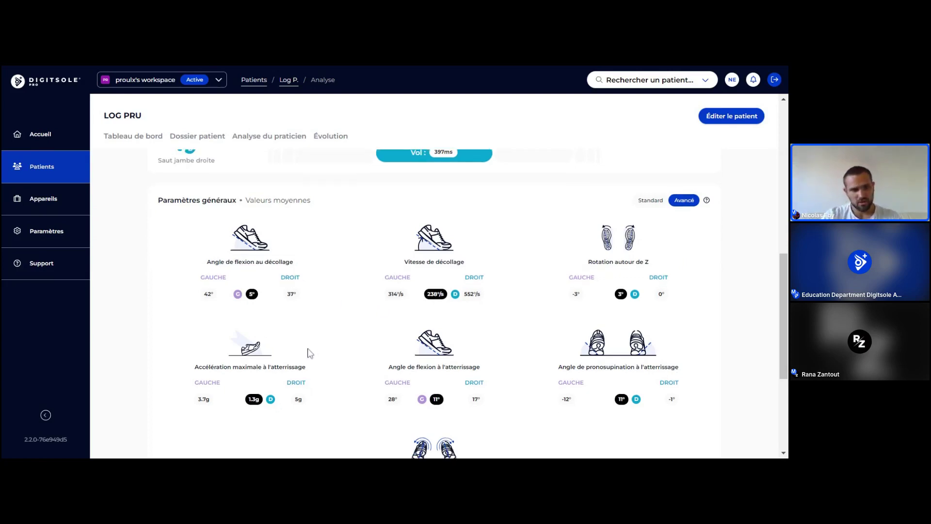
scroll(309, 353, down, 2)
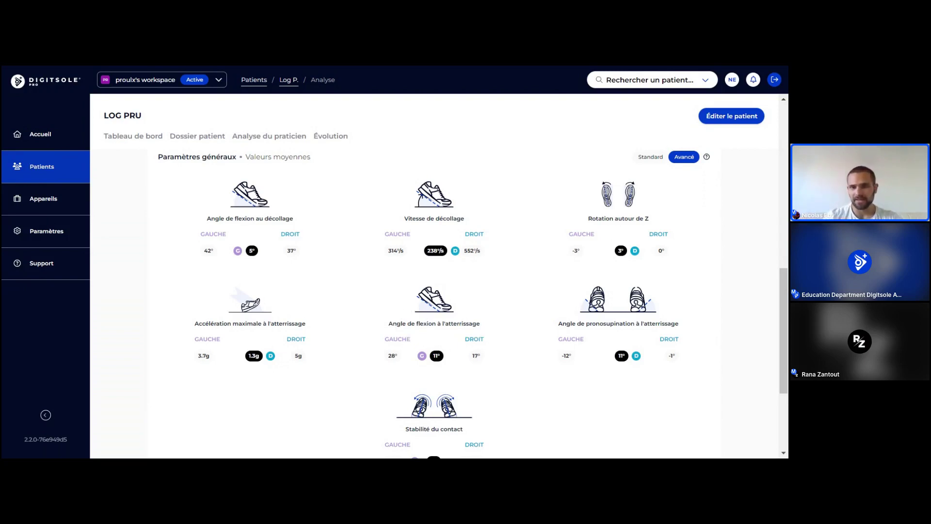
scroll(560, 288, down, 1)
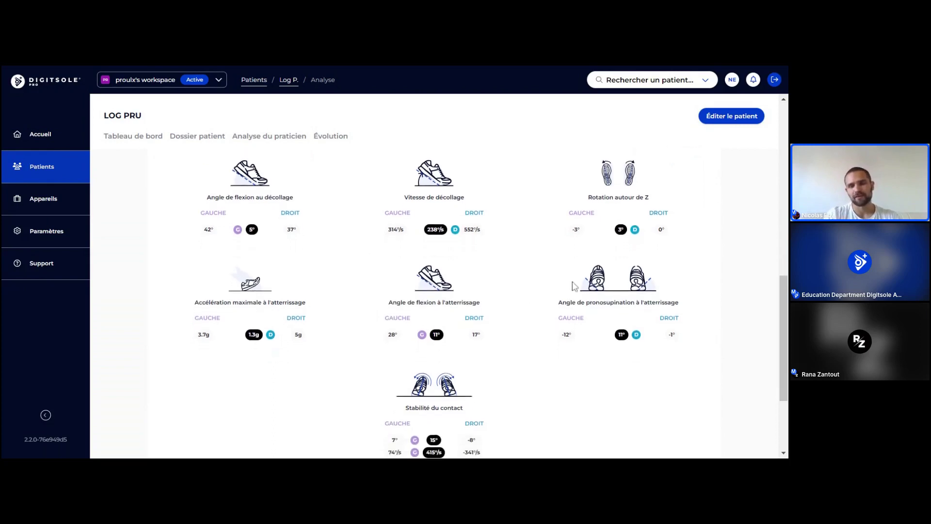